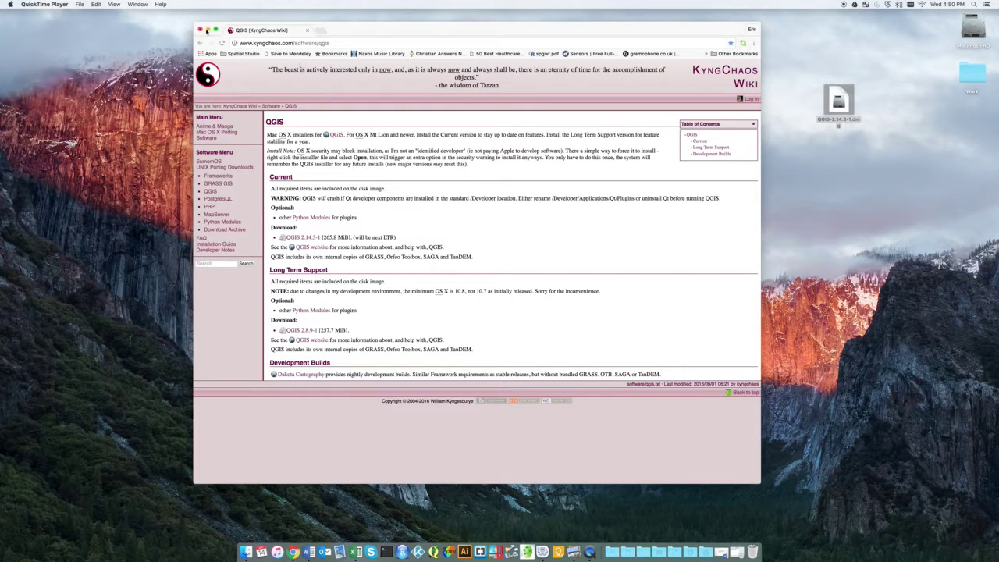
- Close the download page, mount the QGIS 2.14.3-1 disk image, and open its read-me-before-installing note
left_click(200, 30)
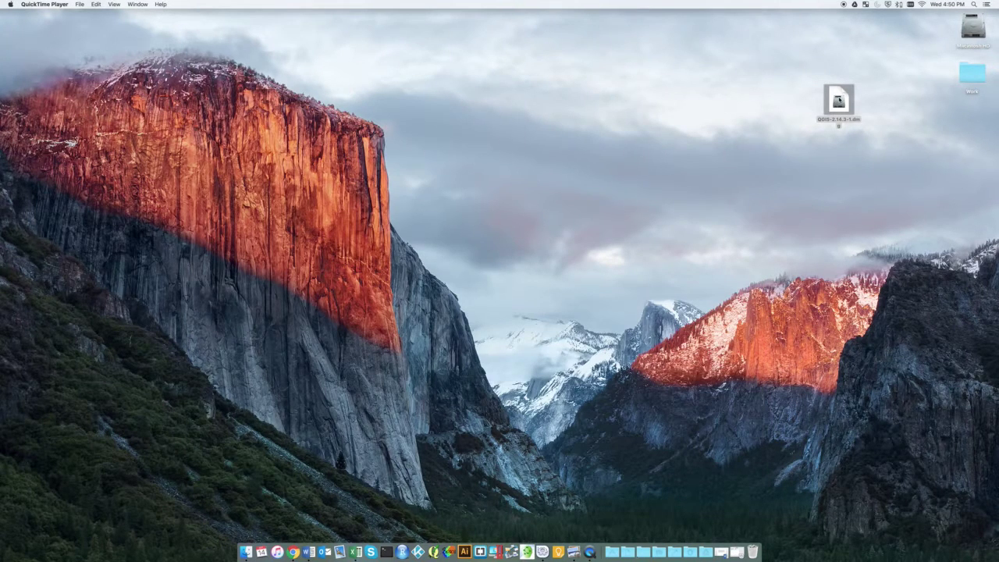
left_click_drag(848, 97, 658, 134)
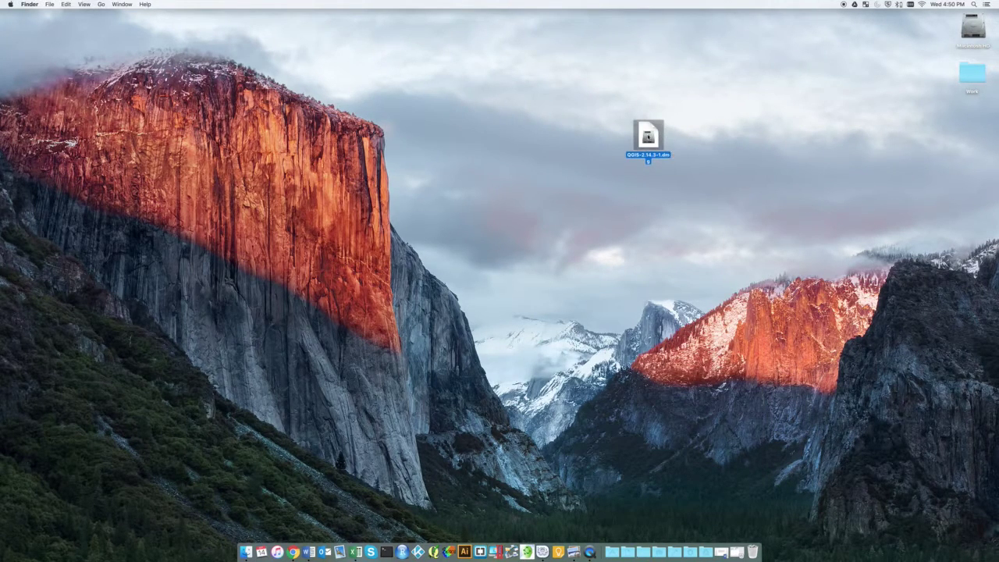
right_click(646, 134)
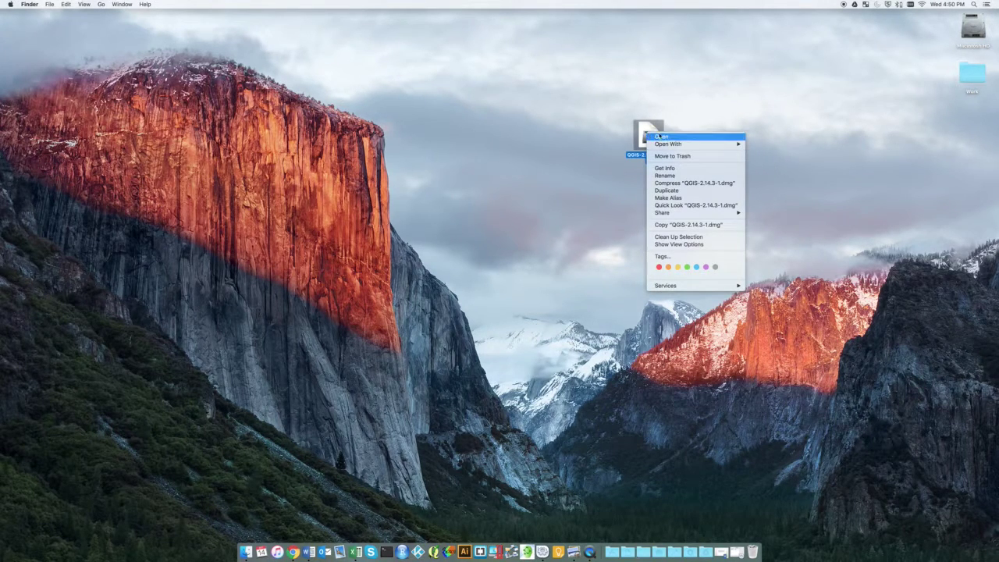
left_click(677, 139)
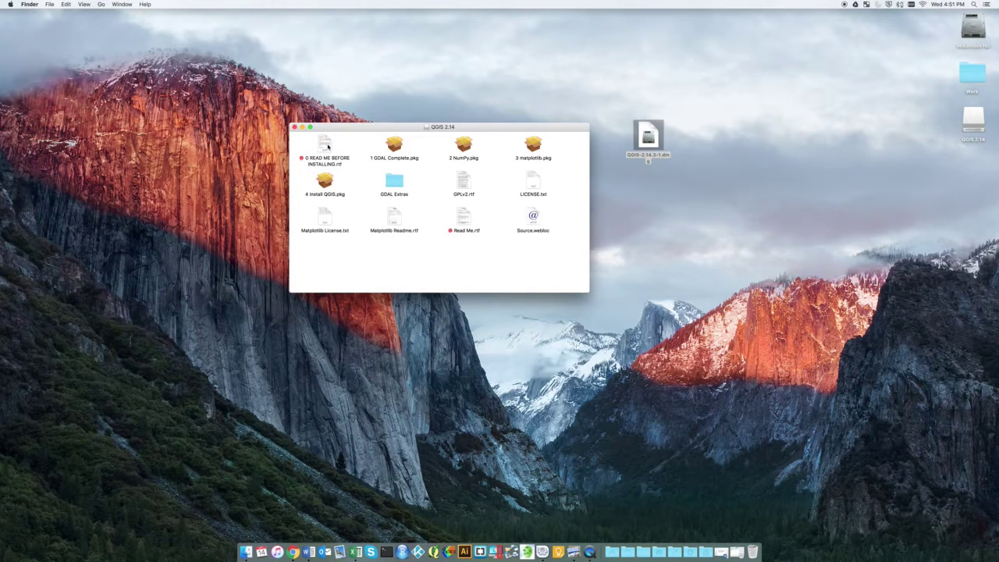
double_click(326, 147)
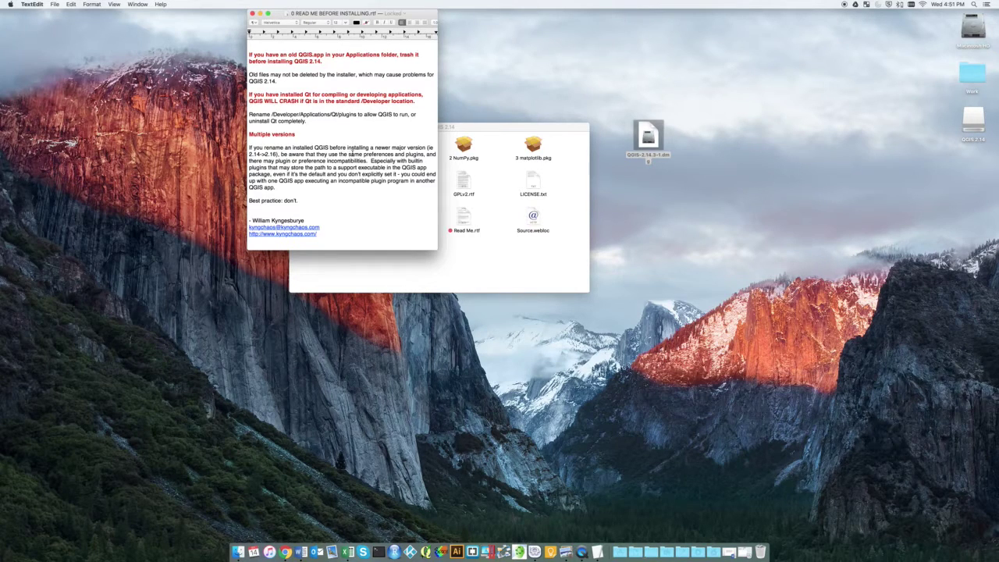
left_click(252, 14)
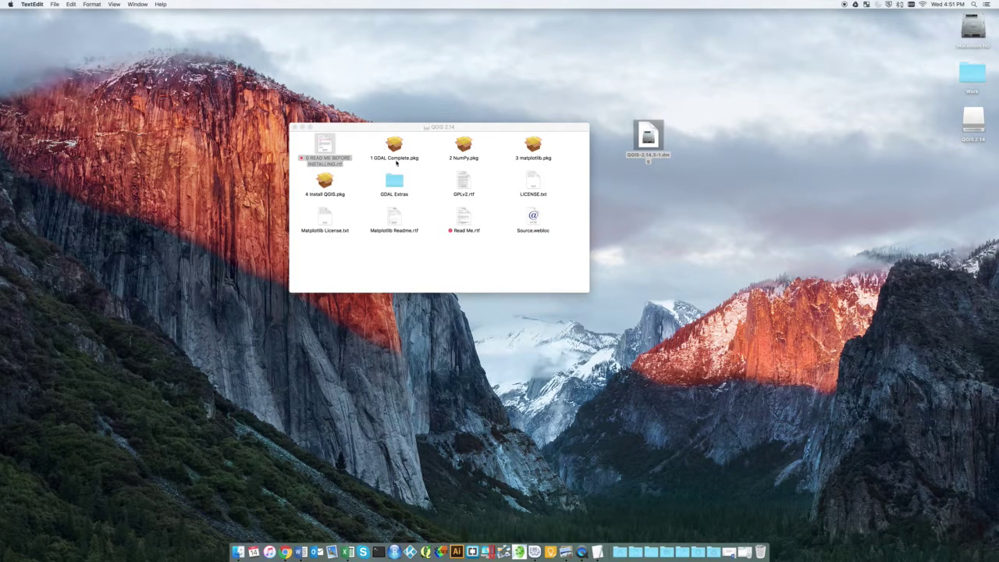
- Open 1 GDAL Complete.pkg, approving it past the unidentified-developer warning
left_click(398, 162)
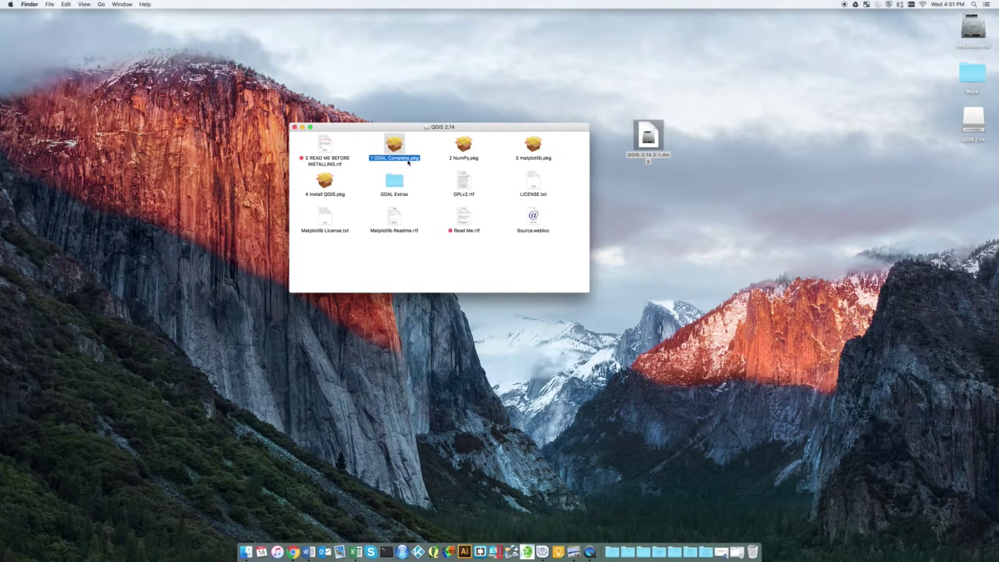
left_click(450, 161)
left_click(331, 182)
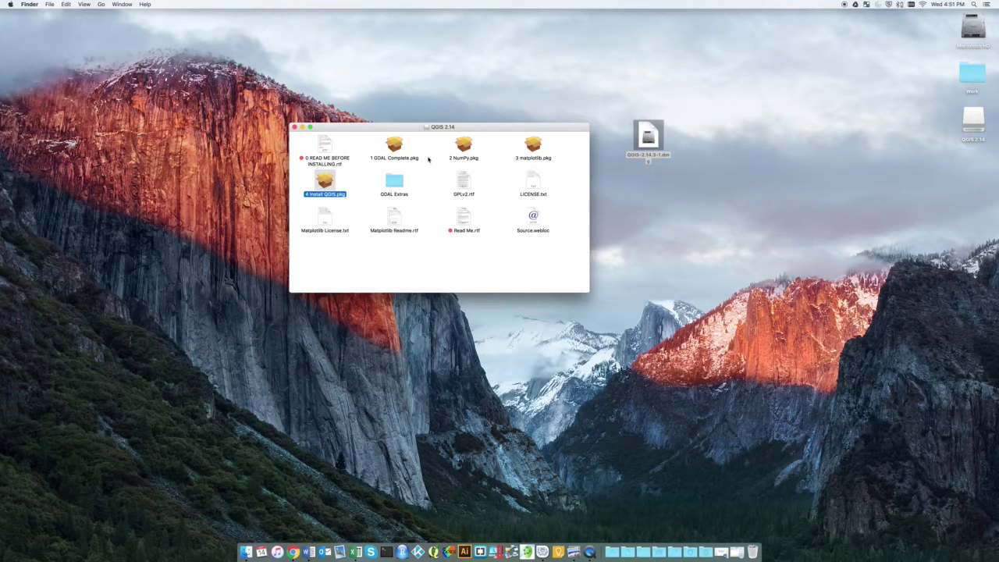
left_click(430, 166)
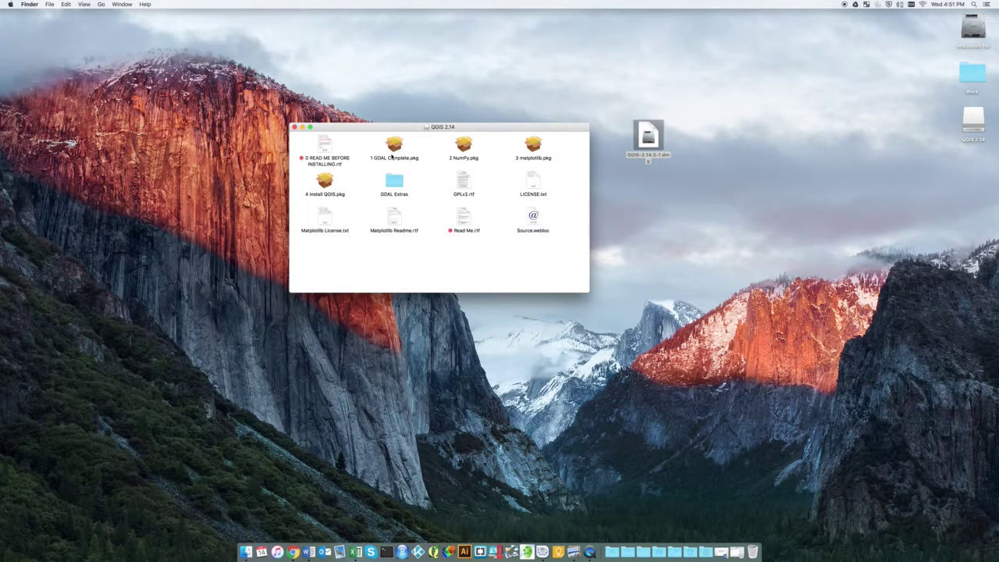
right_click(394, 146)
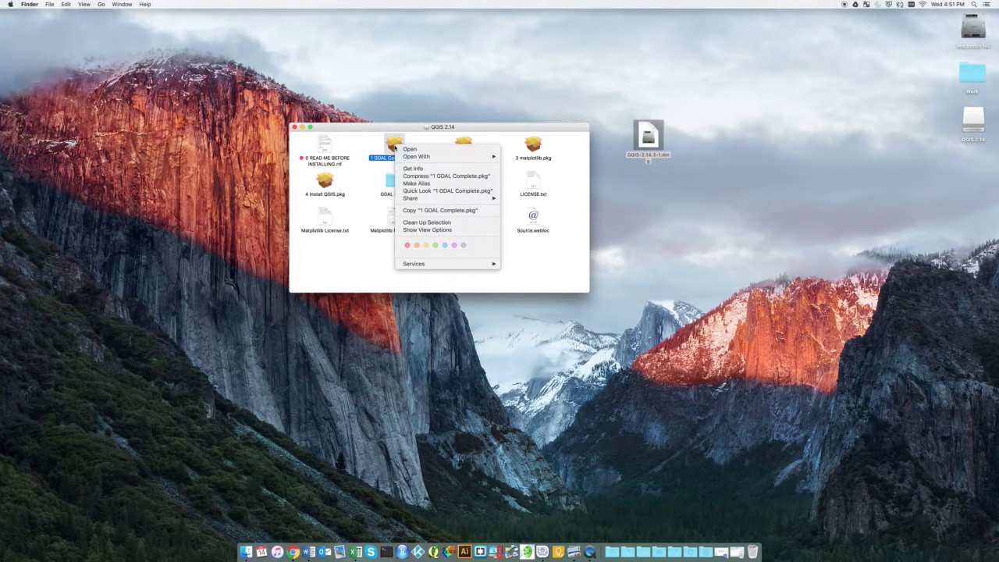
left_click(418, 149)
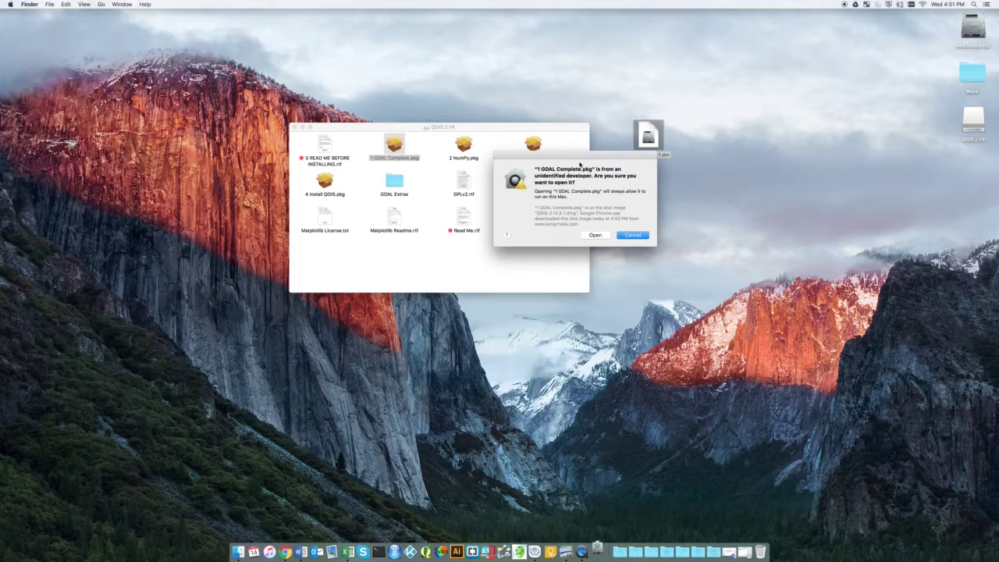
left_click(599, 238)
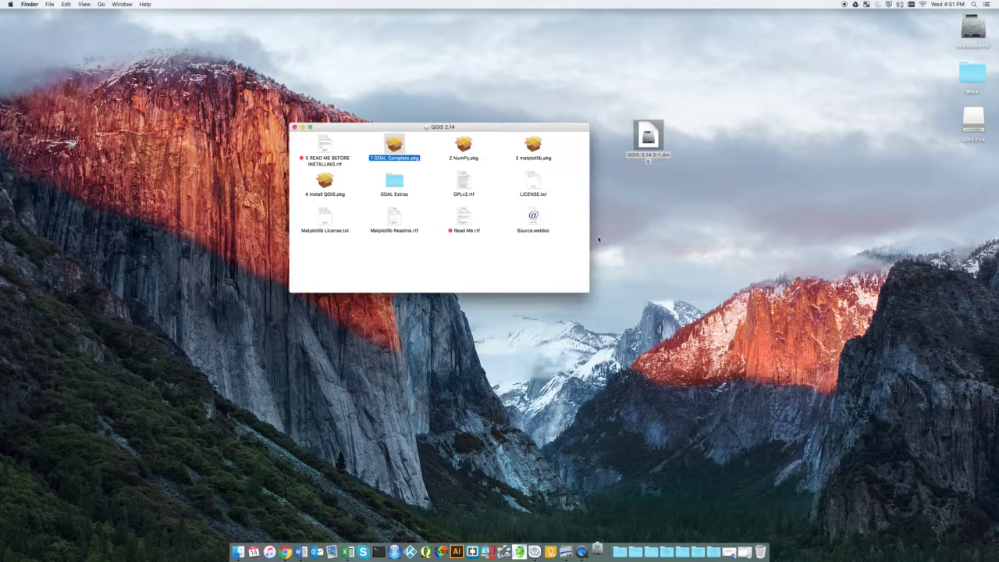
left_click_drag(603, 171, 632, 180)
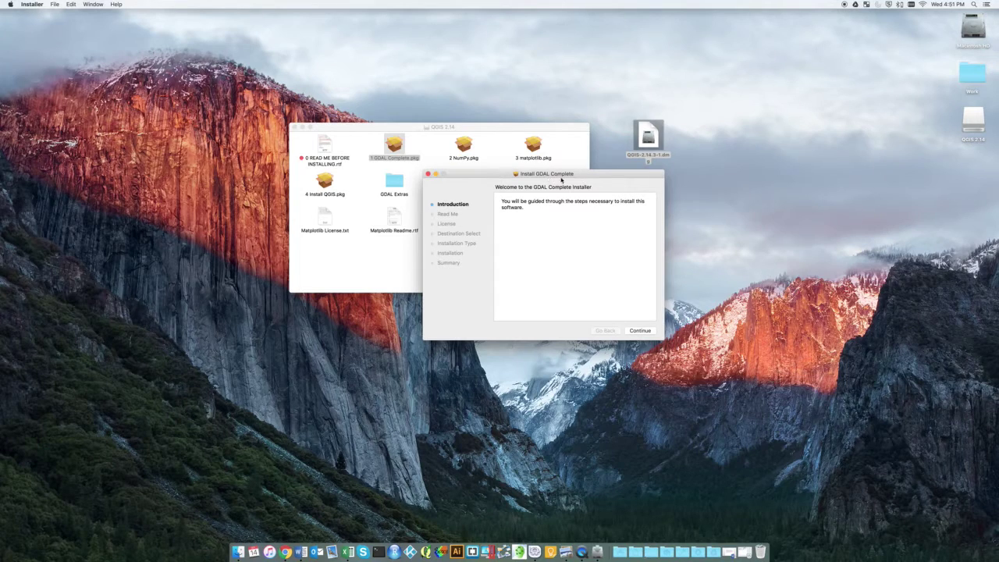
- Continue through GDAL Complete's Read Me and license, agree, and start the standard install
left_click(646, 331)
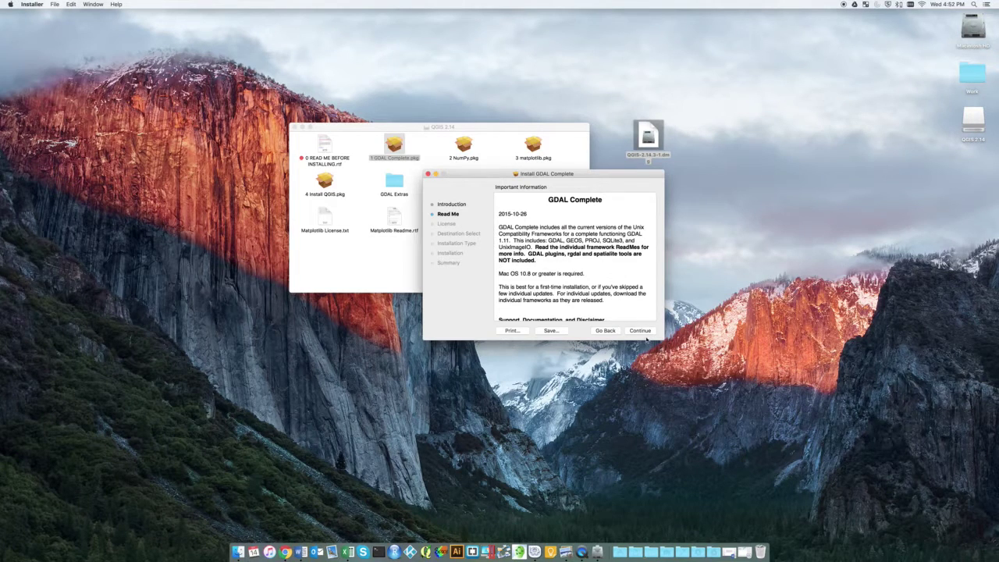
left_click(645, 332)
left_click(645, 332)
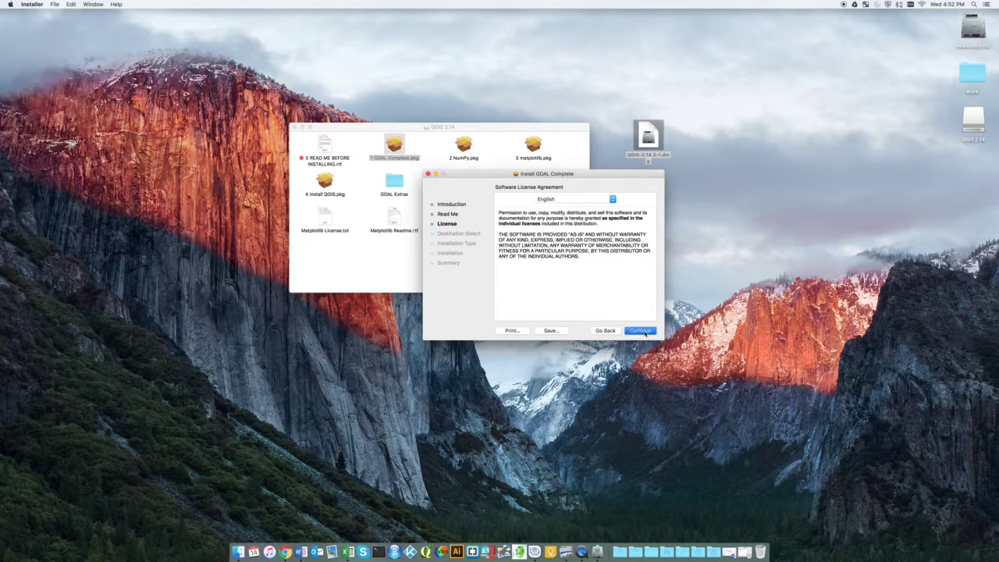
left_click(618, 242)
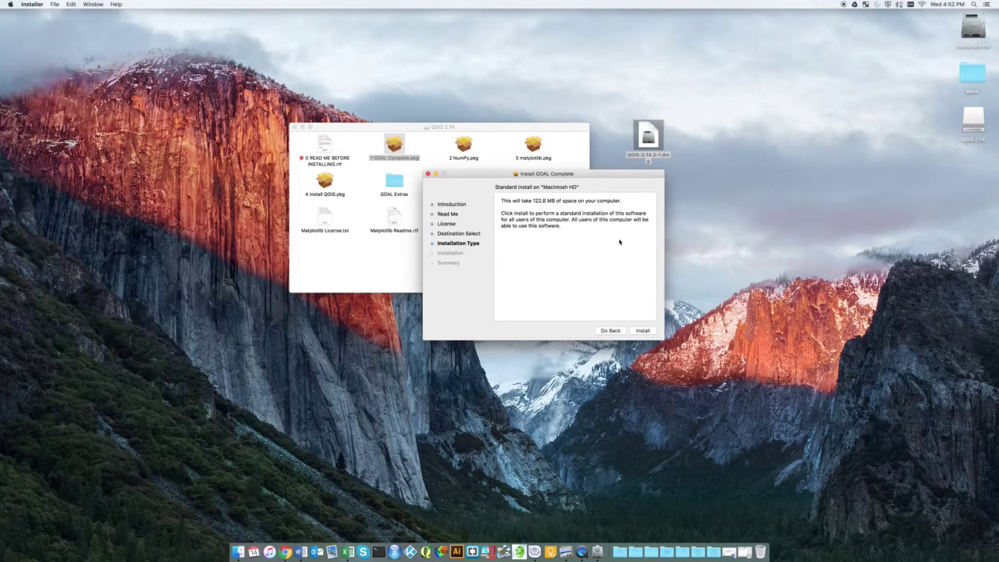
left_click(643, 331)
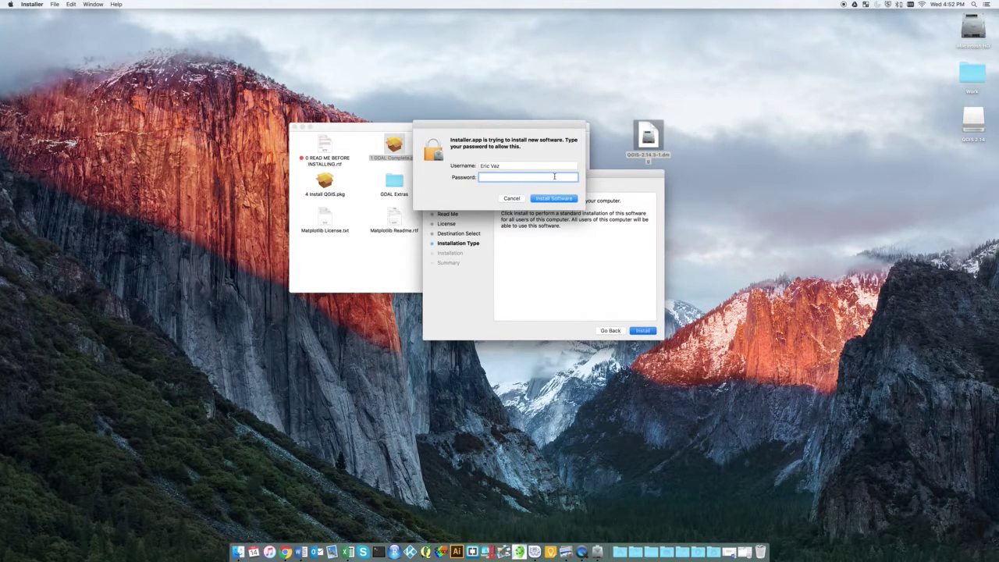
- Authorize the GDAL install with the administrator password and close the finished installer
type("••••••")
type("••••••")
key("Return")
type("••")
type("••••••••")
key("Return")
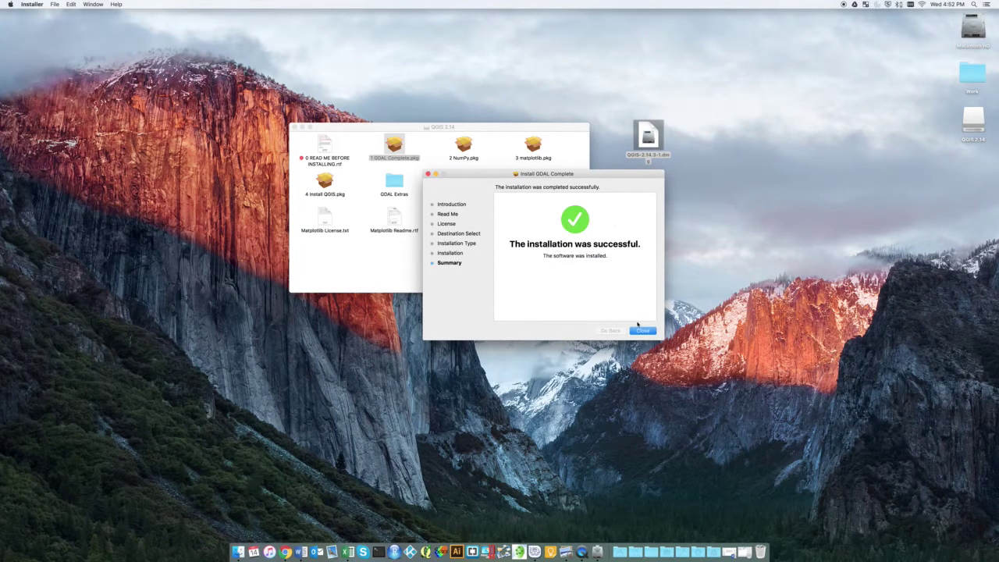
left_click(642, 330)
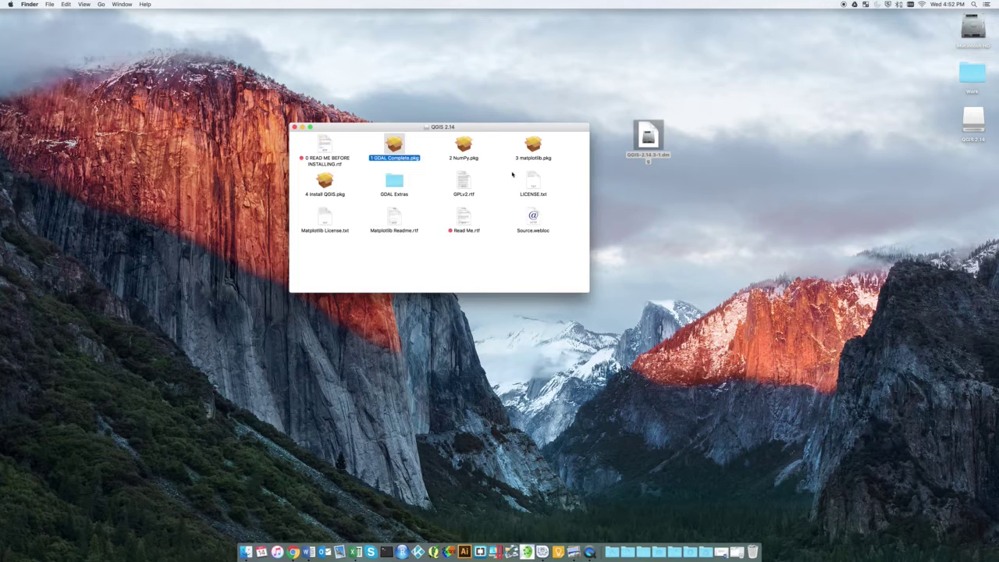
- Open the NumPy package, approving it despite the unidentified-developer warning
left_click(461, 147)
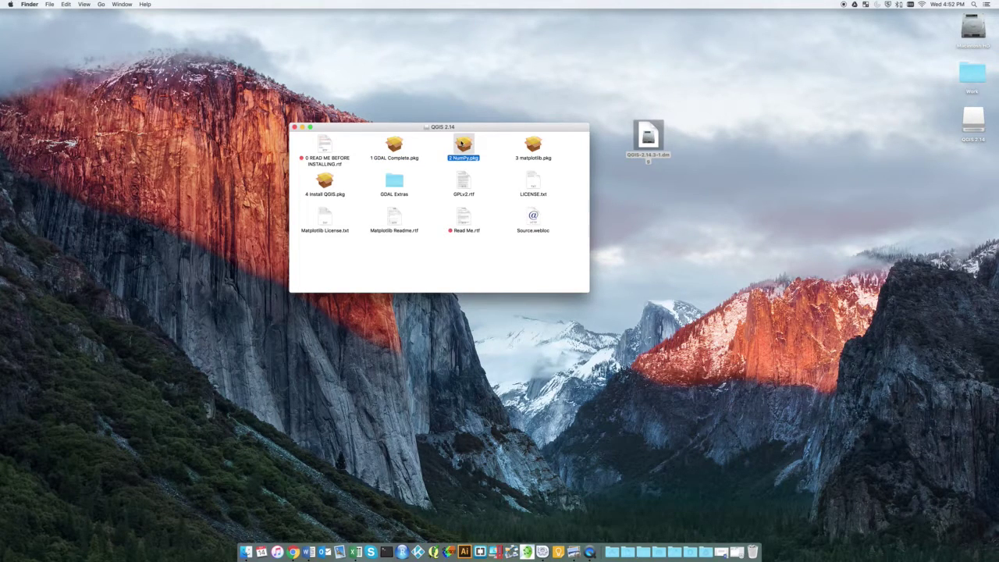
right_click(461, 142)
mouse_move(492, 151)
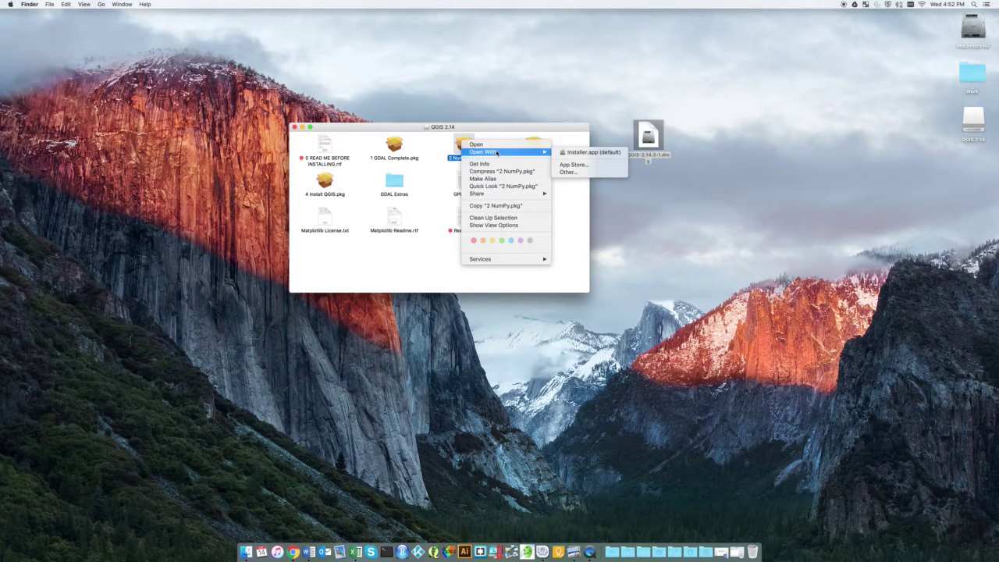
left_click(493, 146)
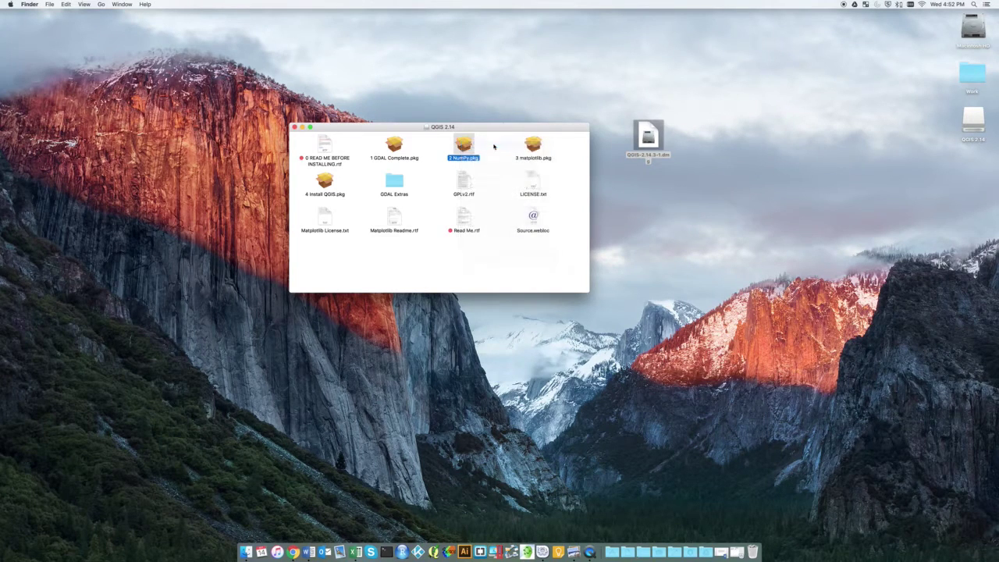
left_click(521, 199)
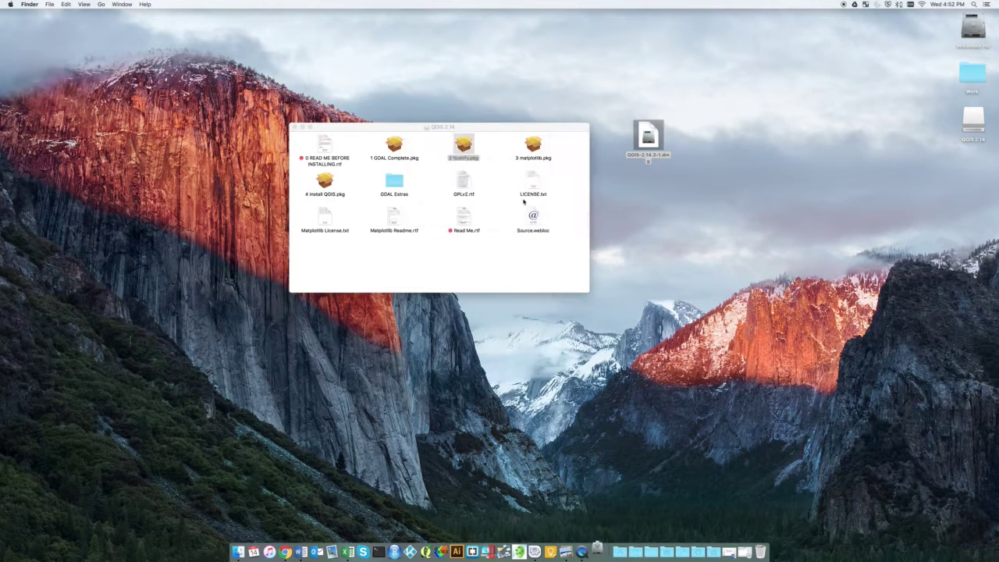
left_click(602, 217)
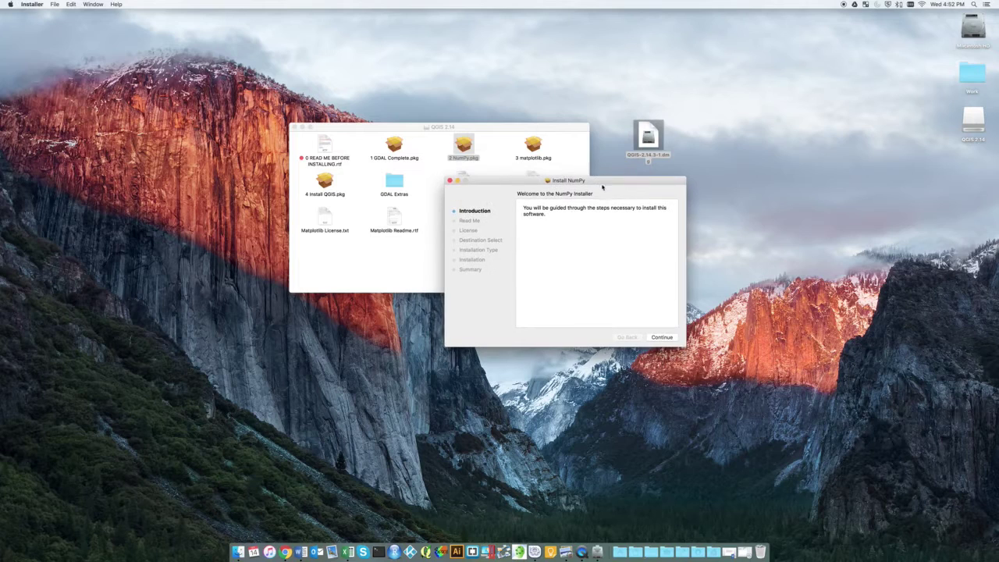
- Agree to the NumPy license, install with the admin password, and close the installer
left_click(670, 338)
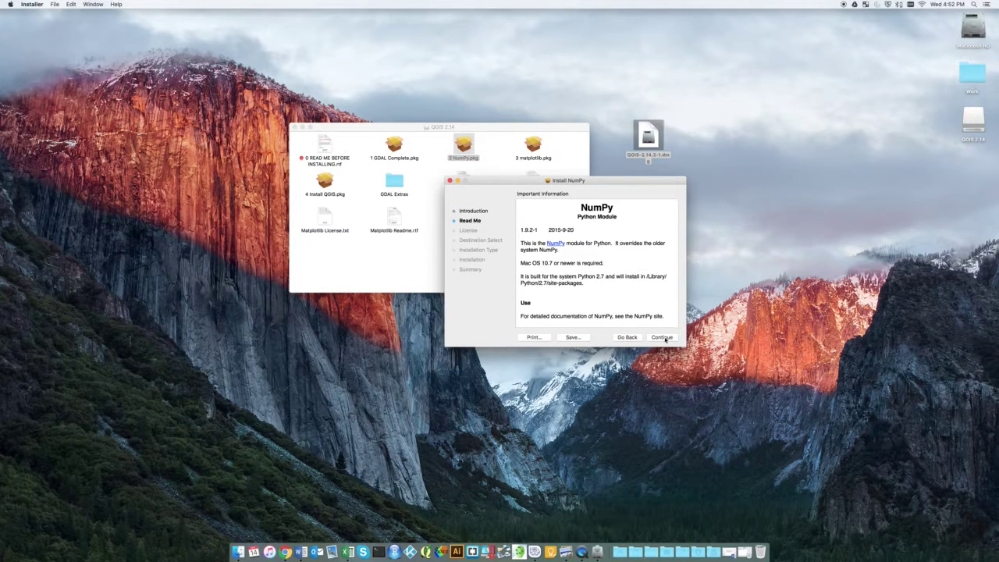
left_click(665, 338)
left_click(665, 339)
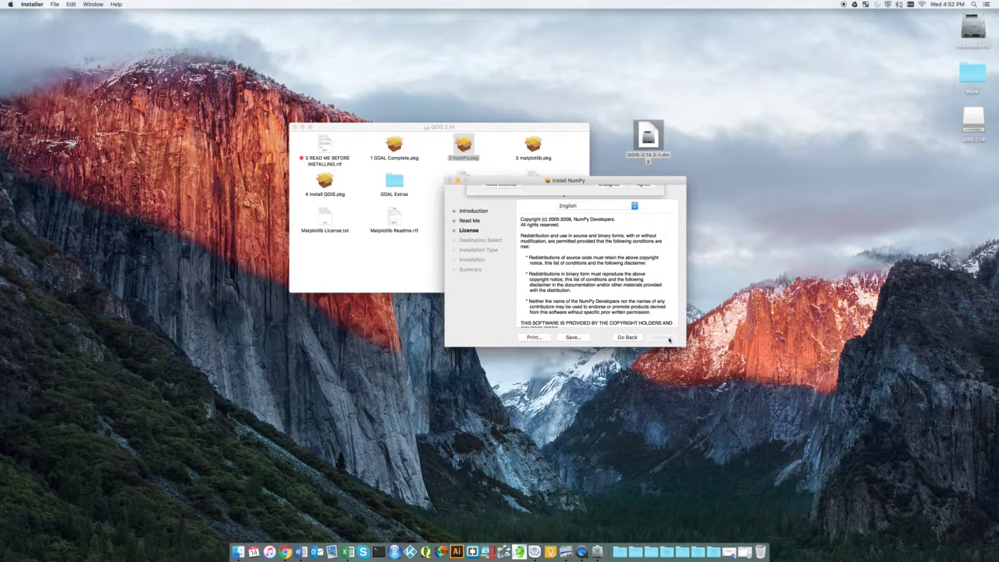
left_click(644, 243)
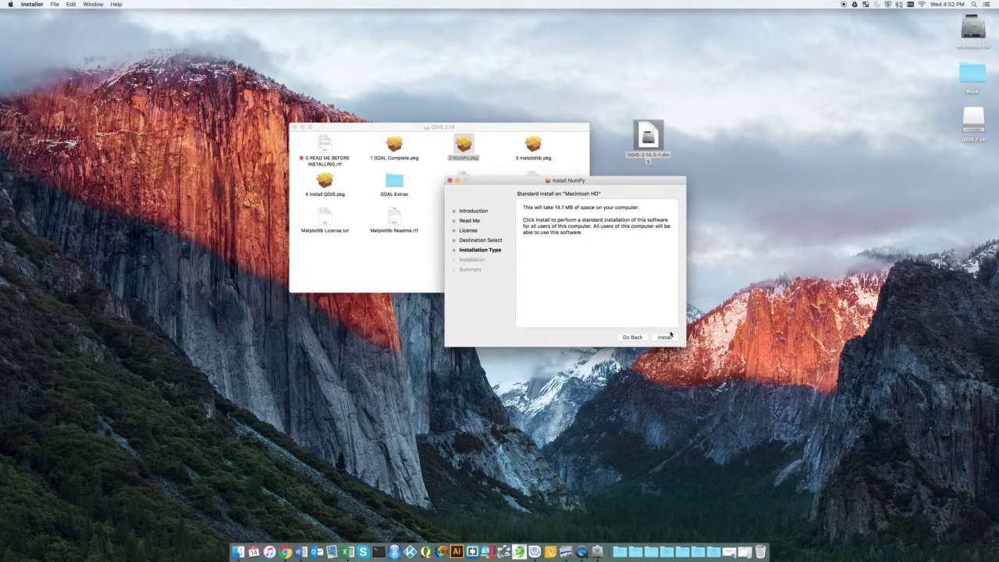
left_click(665, 336)
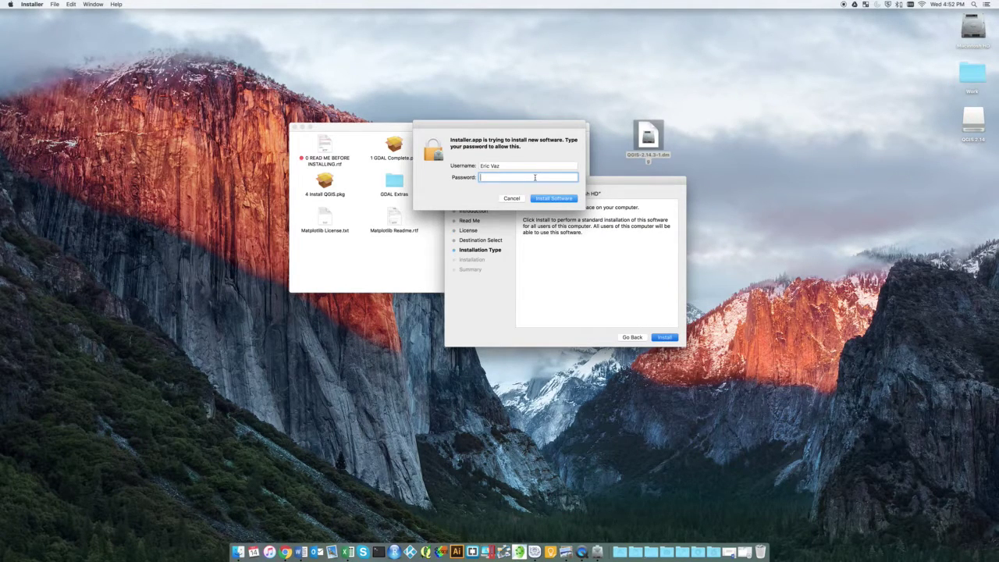
type("**********")
key("Return")
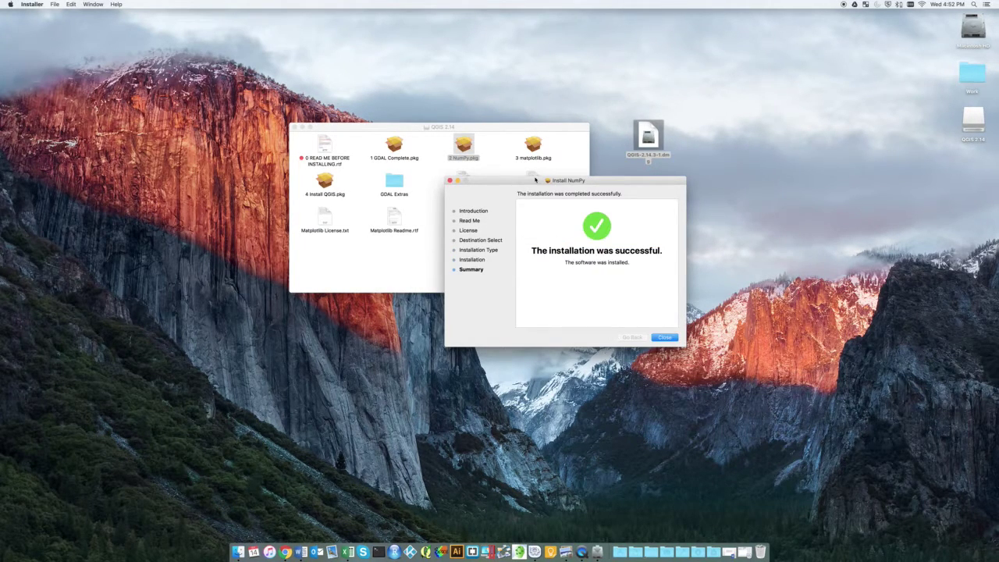
left_click(665, 339)
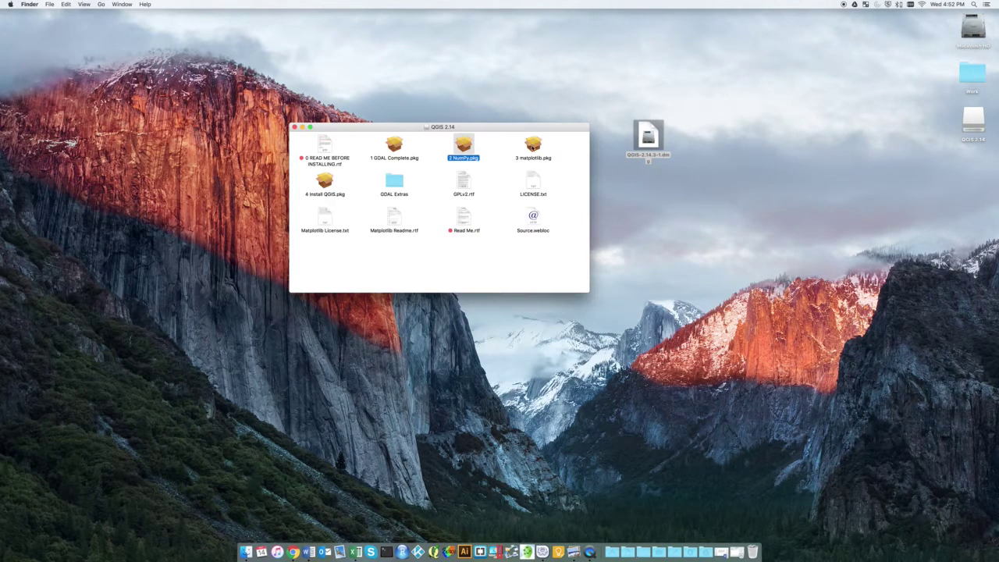
left_click(533, 148)
- Open 3 matplotlib.pkg past the developer warning and agree to its license
right_click(532, 146)
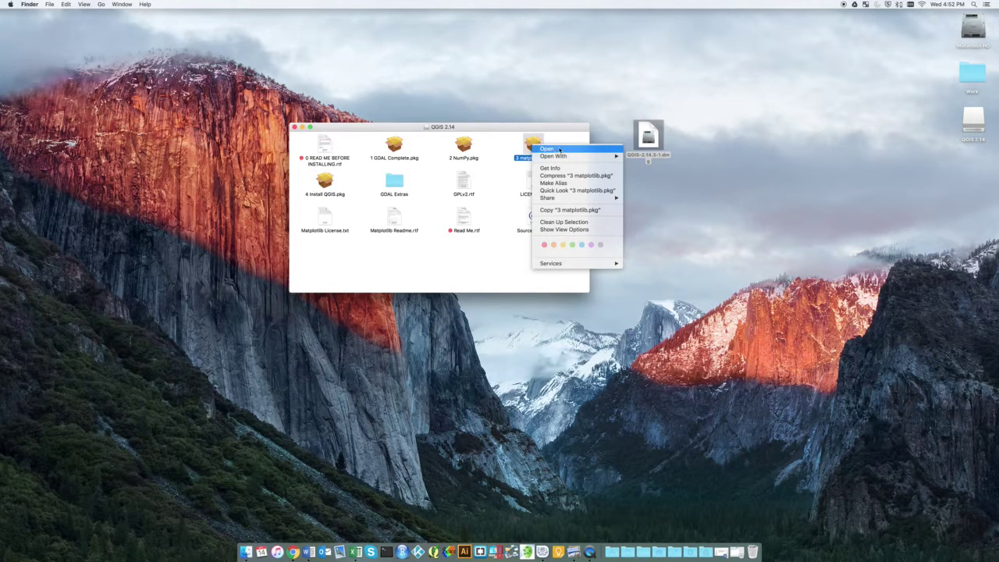
left_click(568, 153)
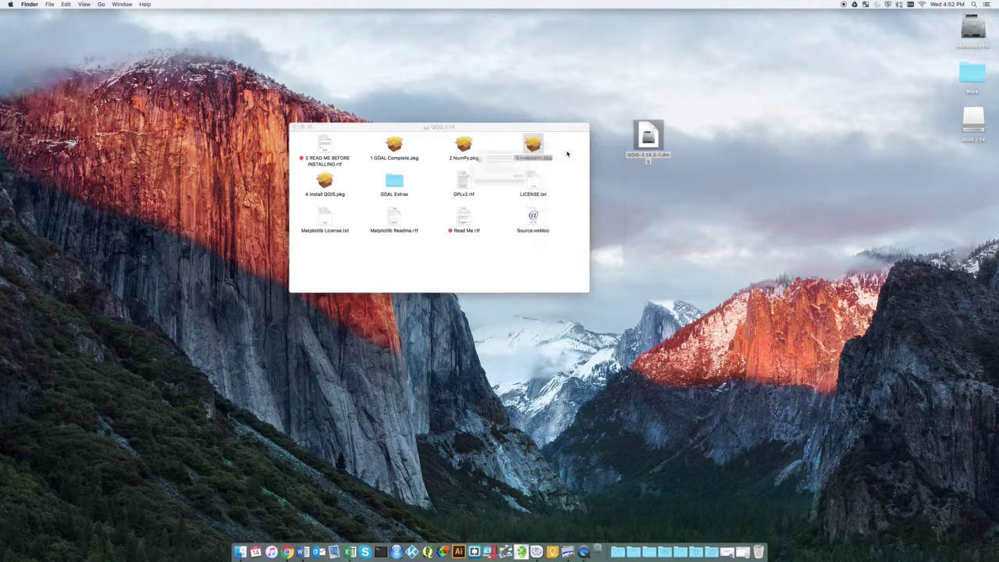
left_click(526, 199)
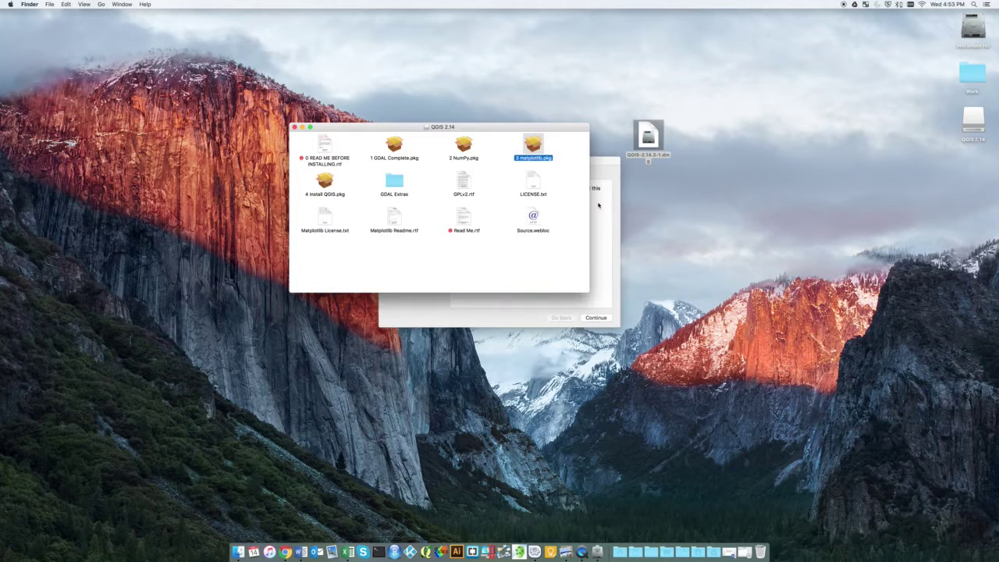
left_click(593, 318)
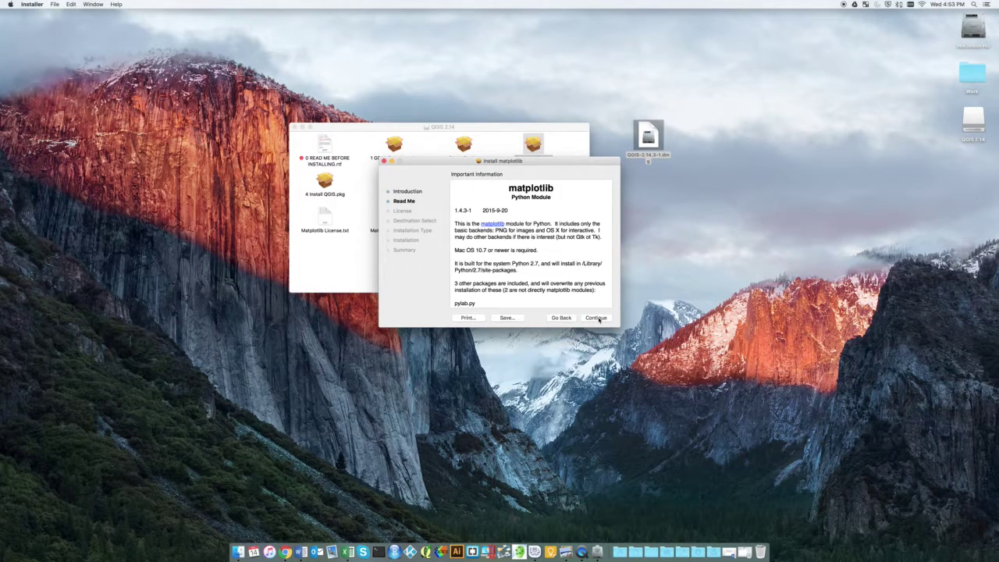
left_click(597, 318)
left_click(597, 319)
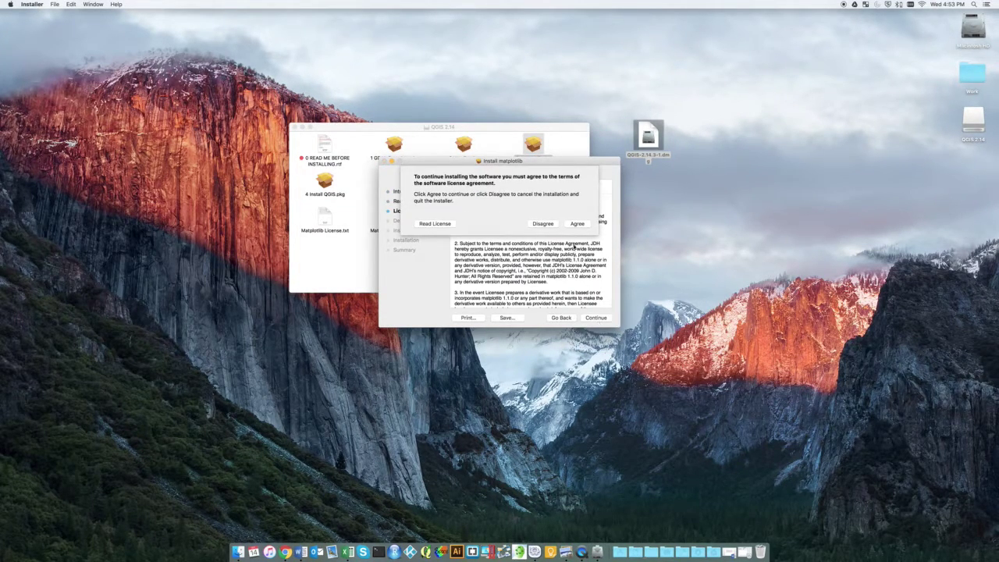
left_click(578, 224)
- Run the standard matplotlib install with the admin password and close the installer
left_click(597, 318)
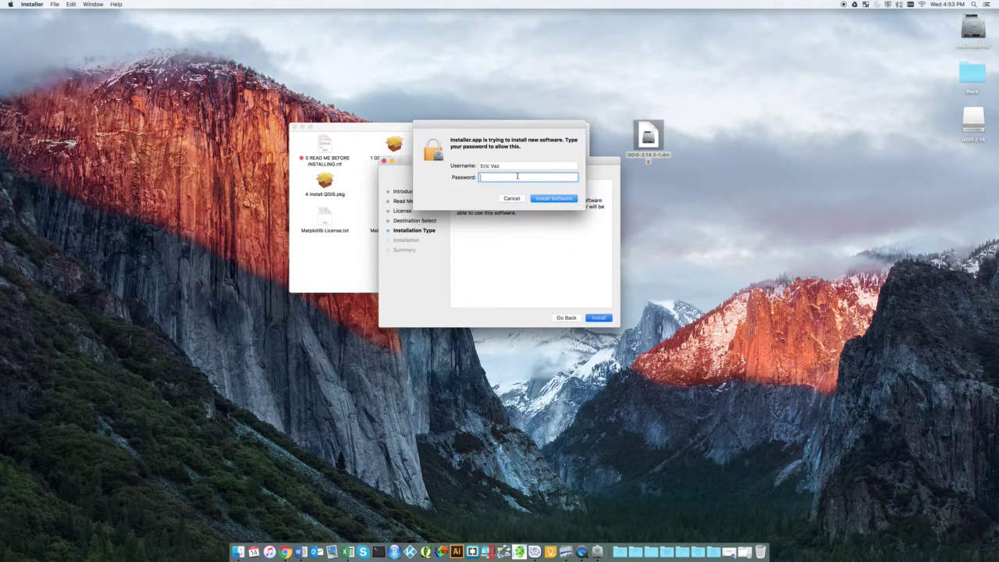
type("**********")
key("Return")
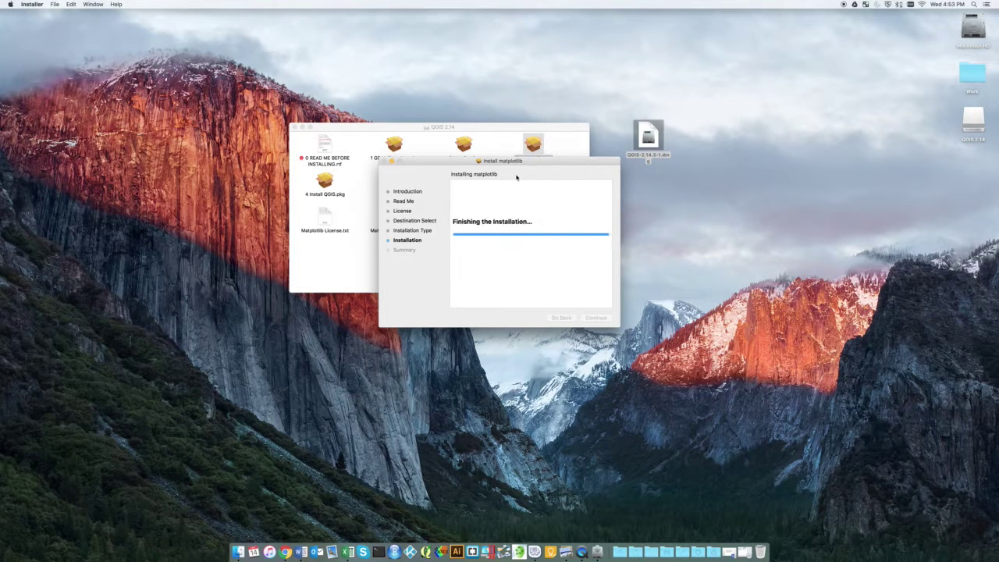
left_click(600, 319)
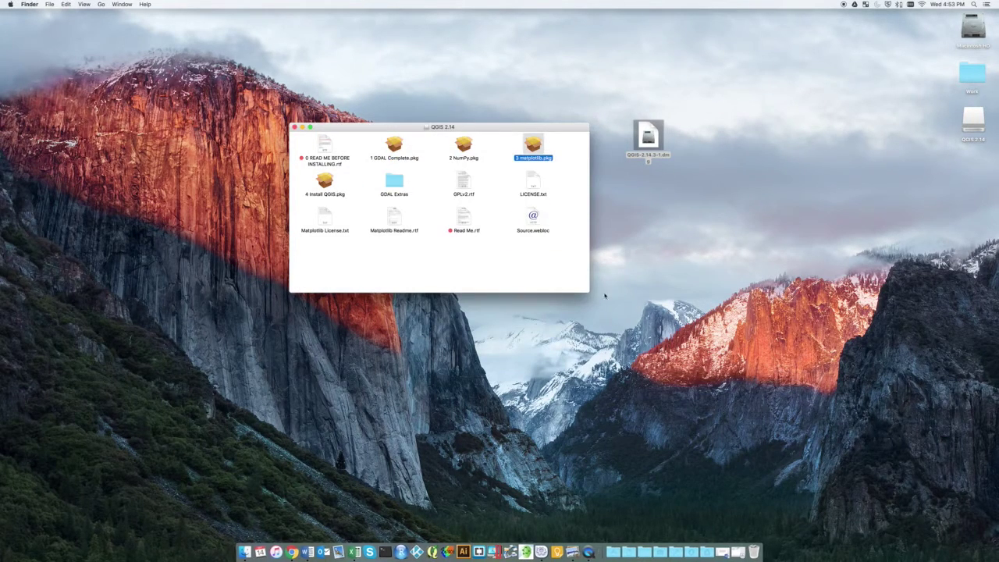
- Open 4 Install QGIS.pkg past the developer warning and agree to the QGIS license
right_click(329, 184)
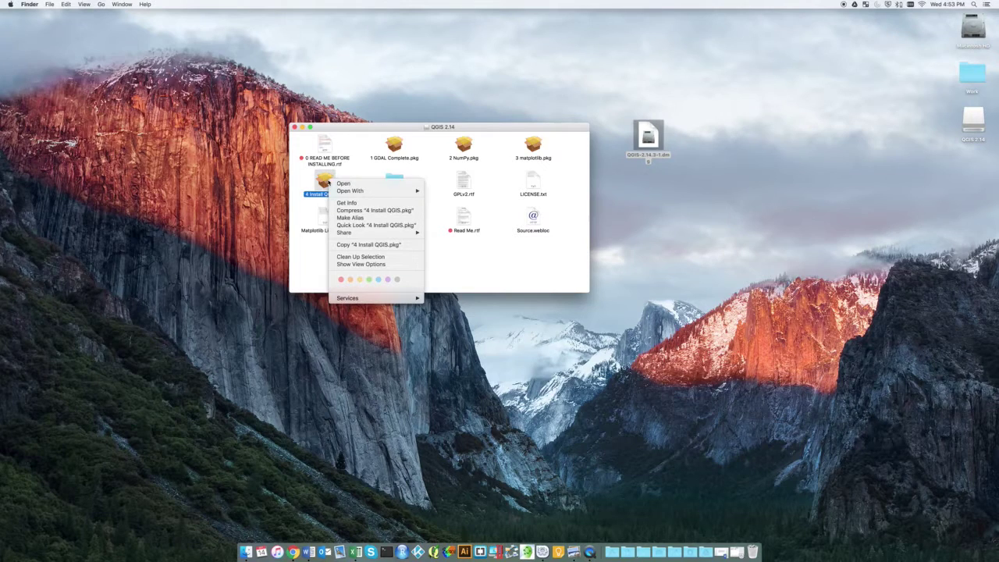
left_click(367, 184)
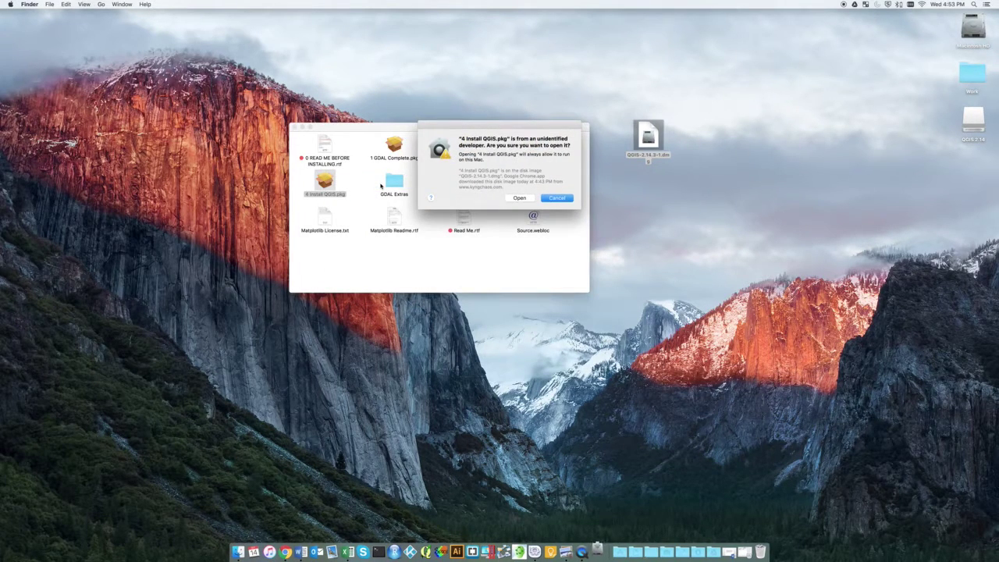
left_click(519, 199)
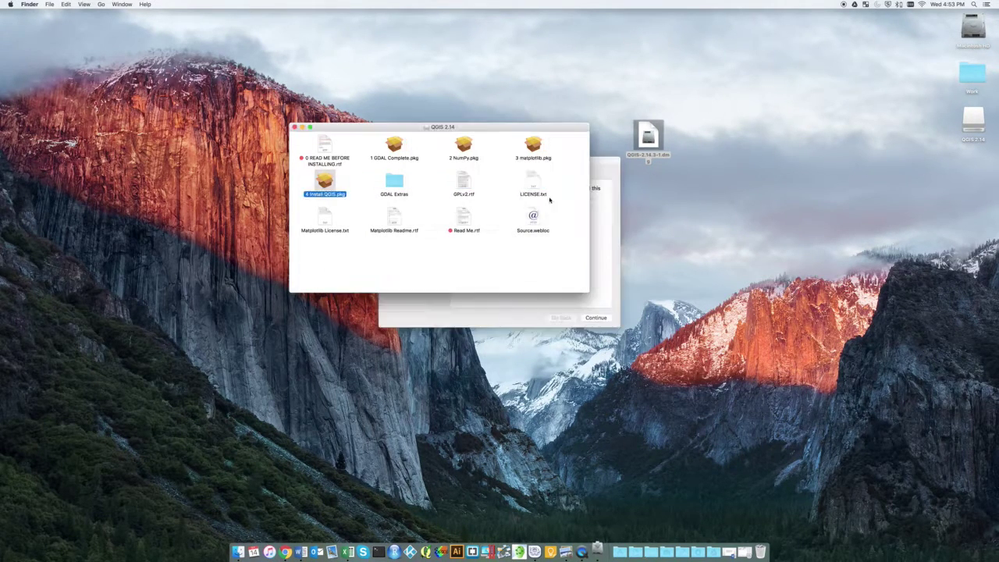
left_click(597, 319)
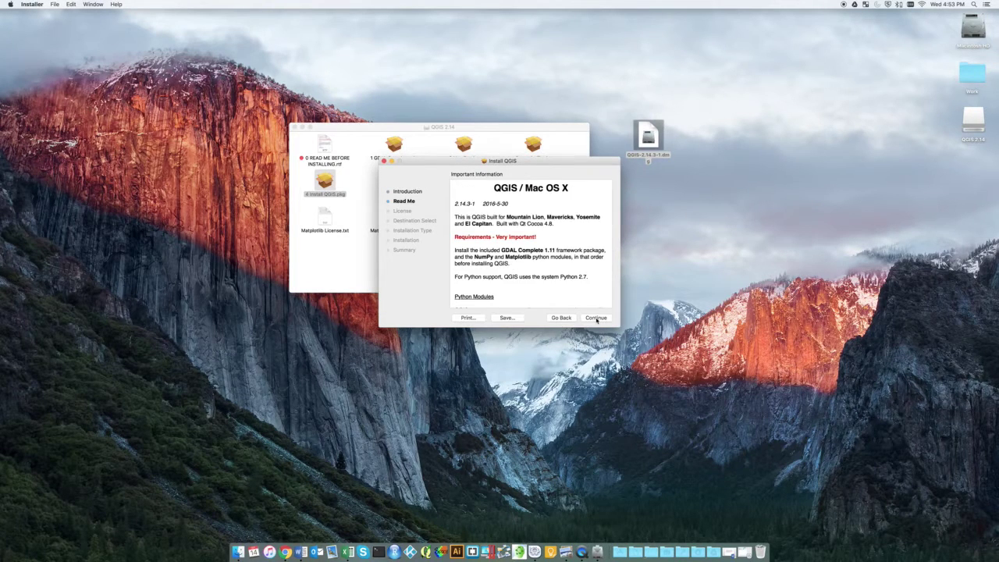
left_click(596, 319)
left_click(596, 318)
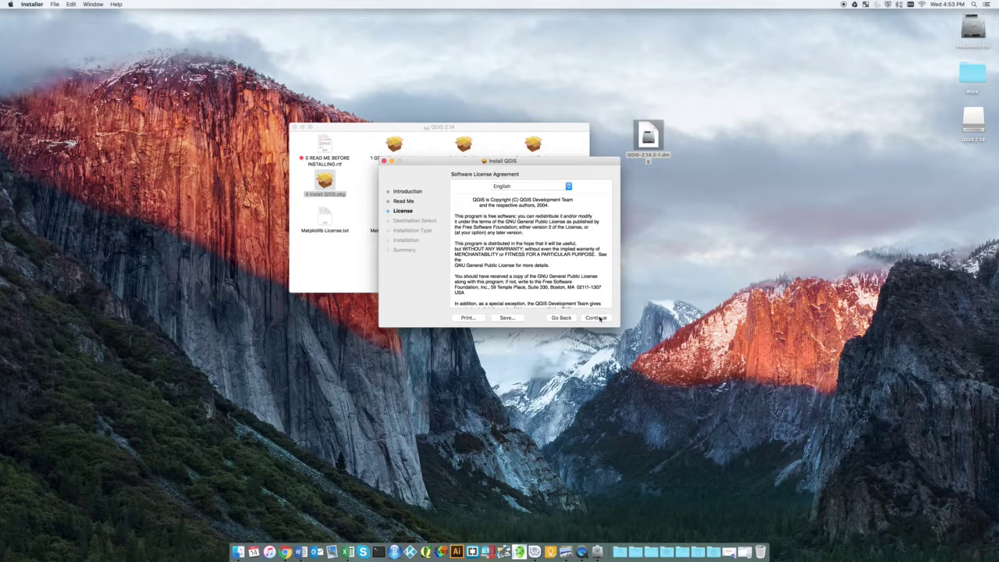
left_click(598, 319)
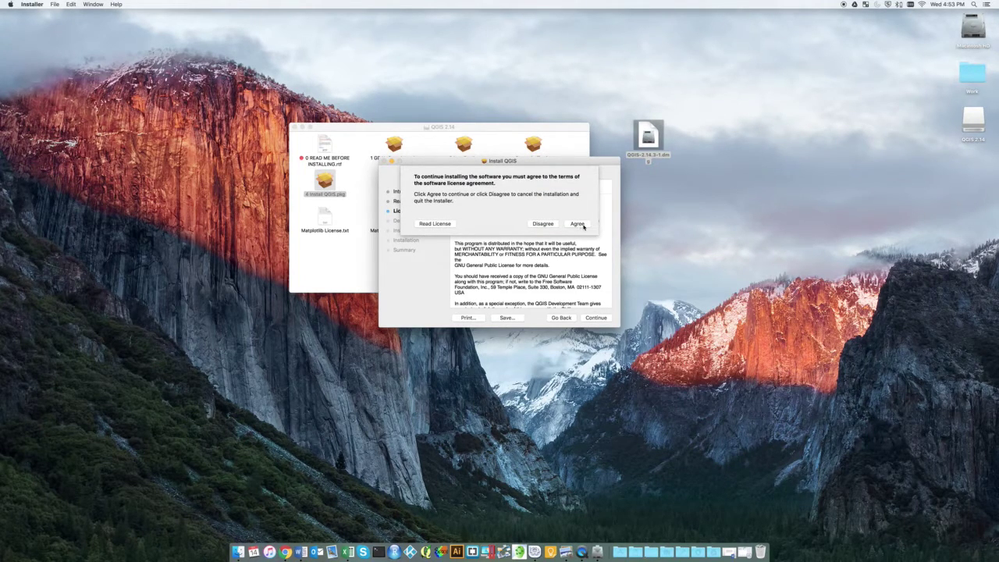
left_click(577, 224)
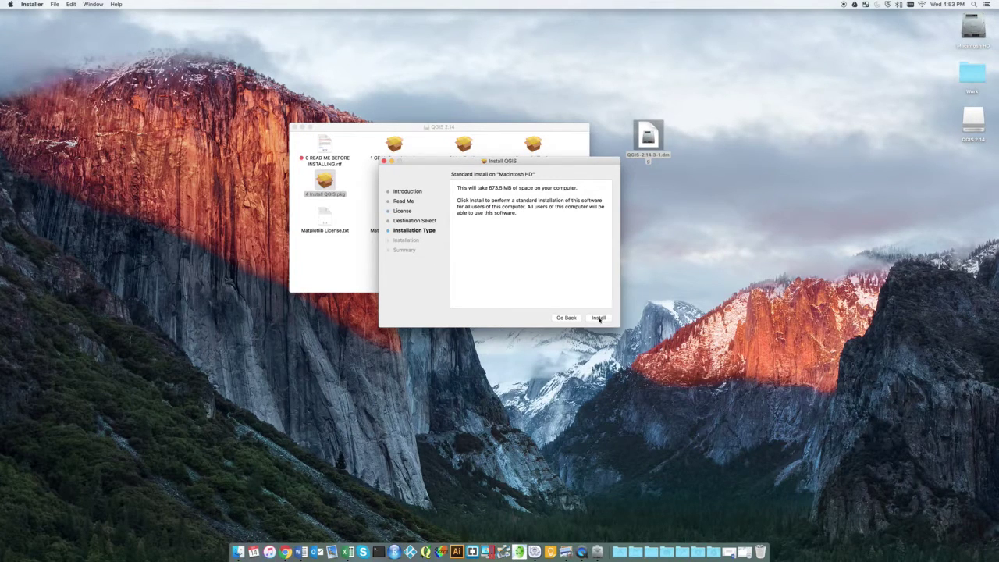
- Run the standard QGIS install with the admin password and close the installer
left_click(600, 319)
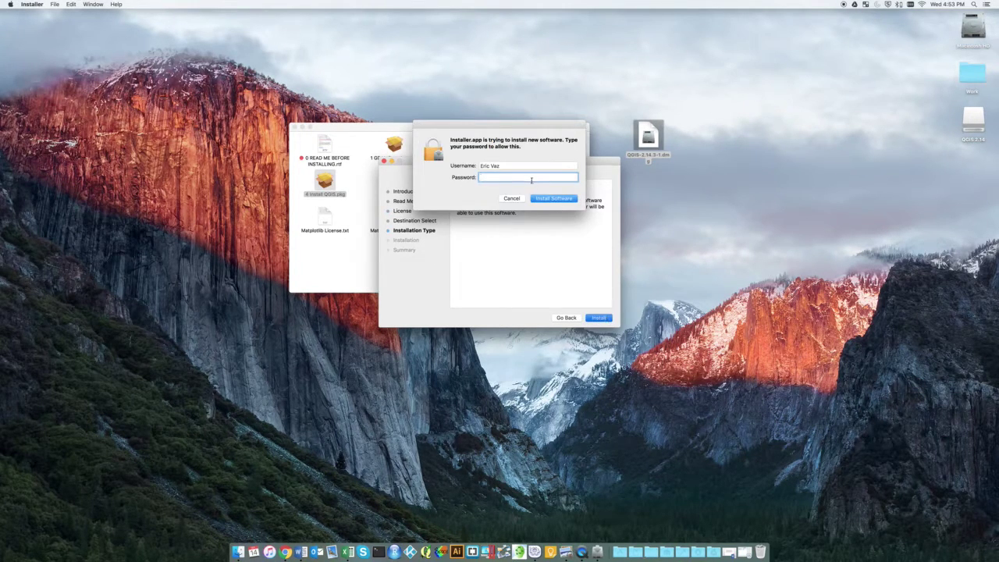
type("*********")
type("**")
key("Return")
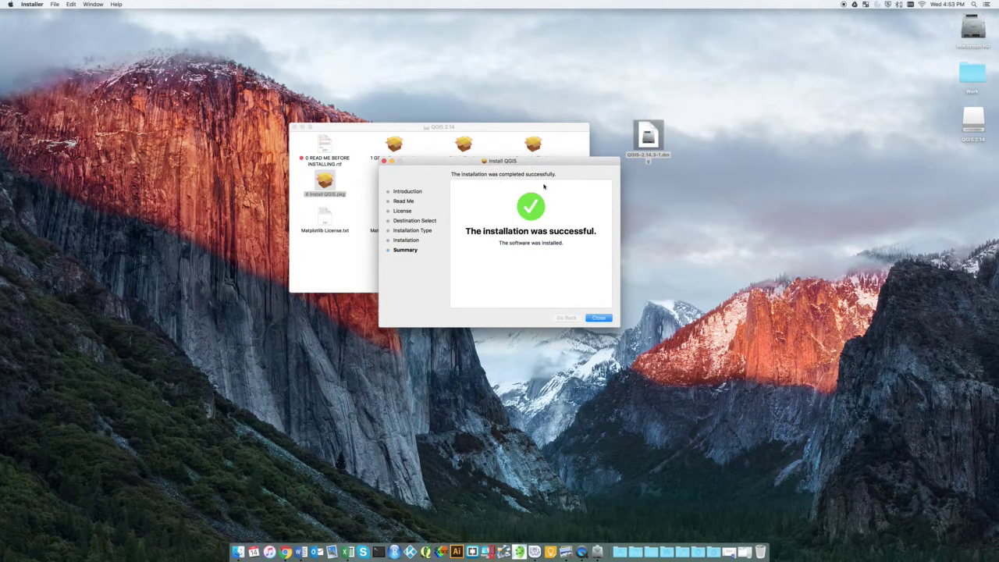
left_click(599, 318)
- Close the QGIS 2.14 volume window and move the disk image aside on the desktop
left_click(522, 249)
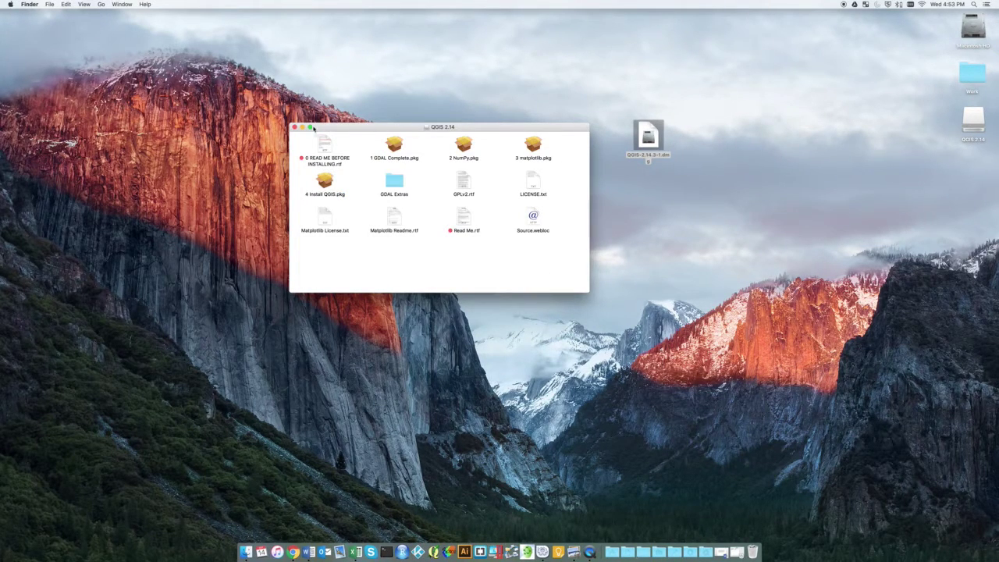
left_click(295, 128)
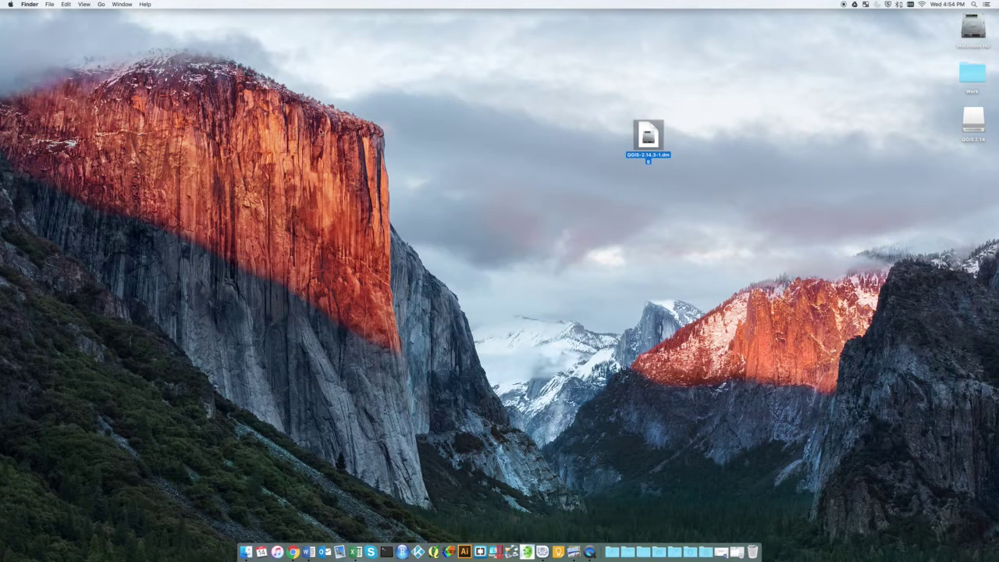
mouse_move(647, 139)
left_mouse_down()
mouse_move(755, 549)
mouse_move(948, 227)
left_mouse_up()
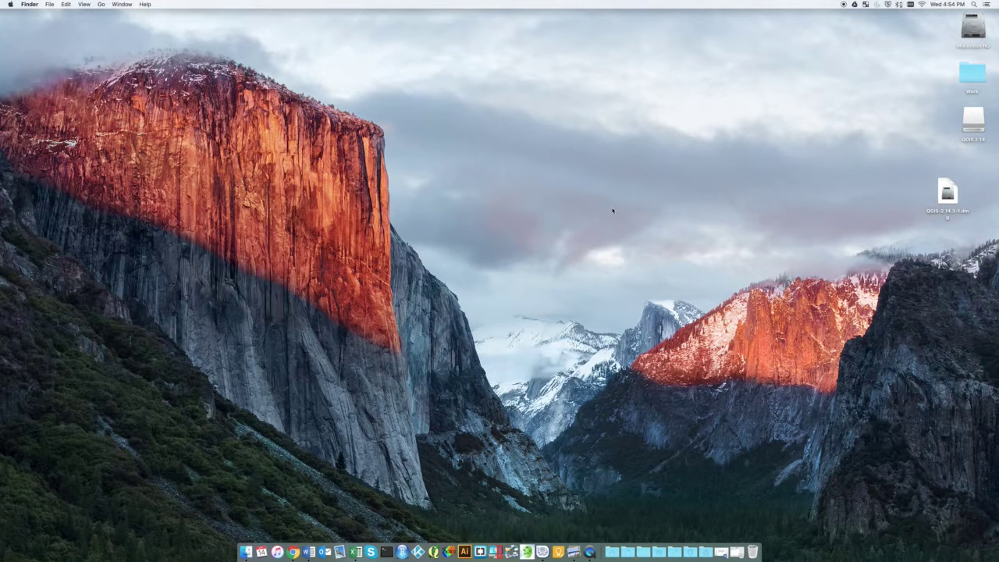
key("super+space")
- Search Spotlight for 'QGIS' and launch the QGIS application from the results
type("Q")
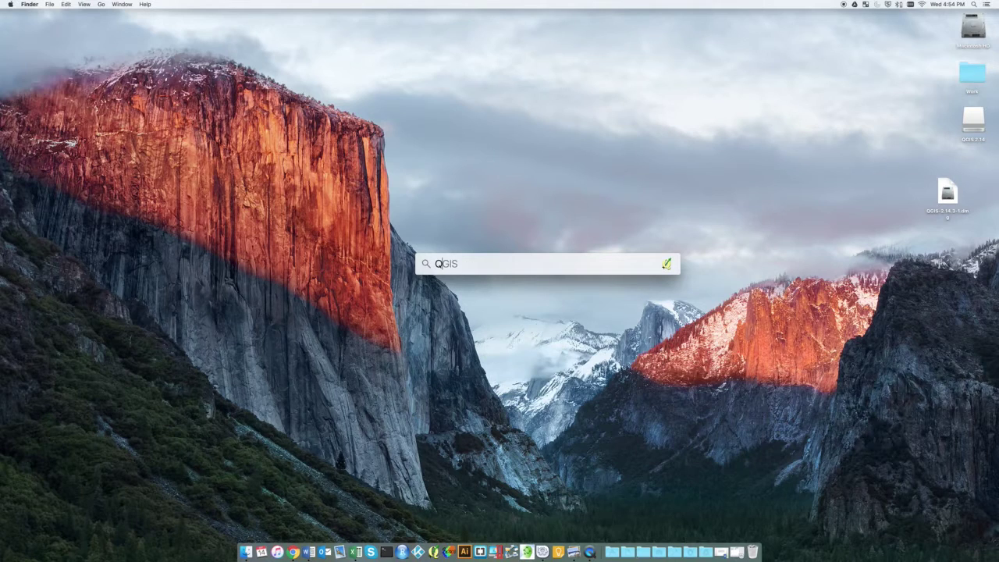
type("GIS")
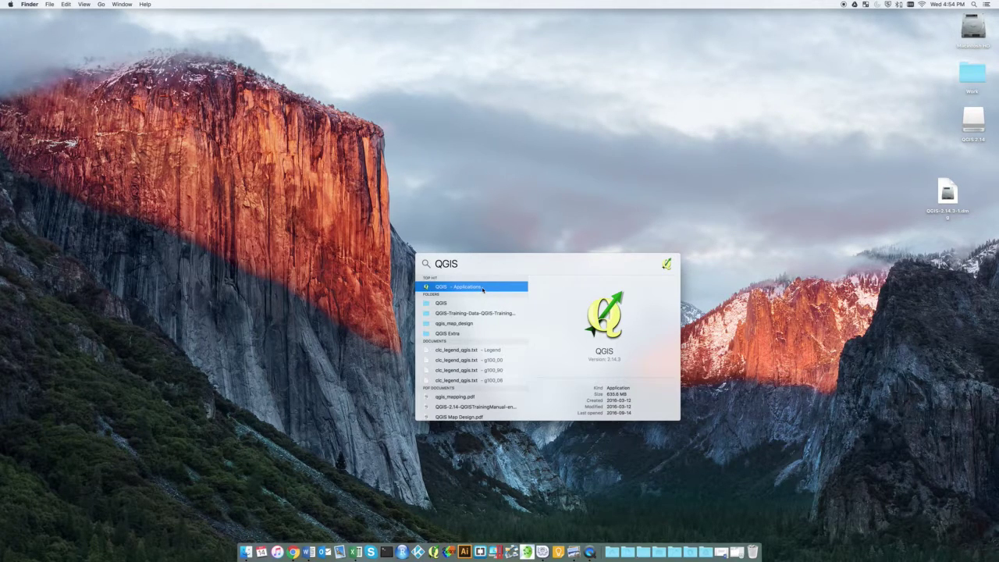
key("super+a")
double_click(483, 289)
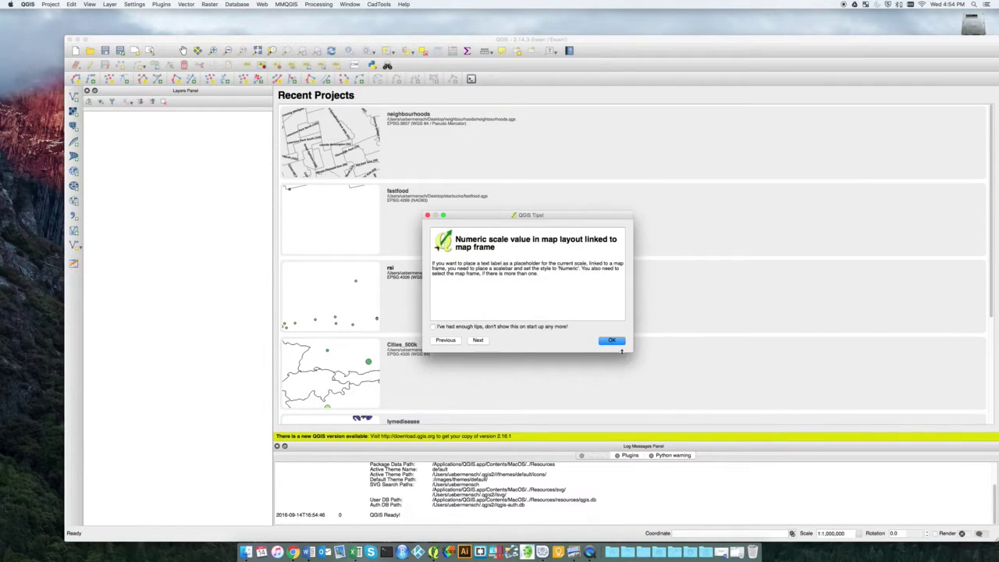
- Dismiss the QGIS startup tip and move the main window up and left
left_click(618, 343)
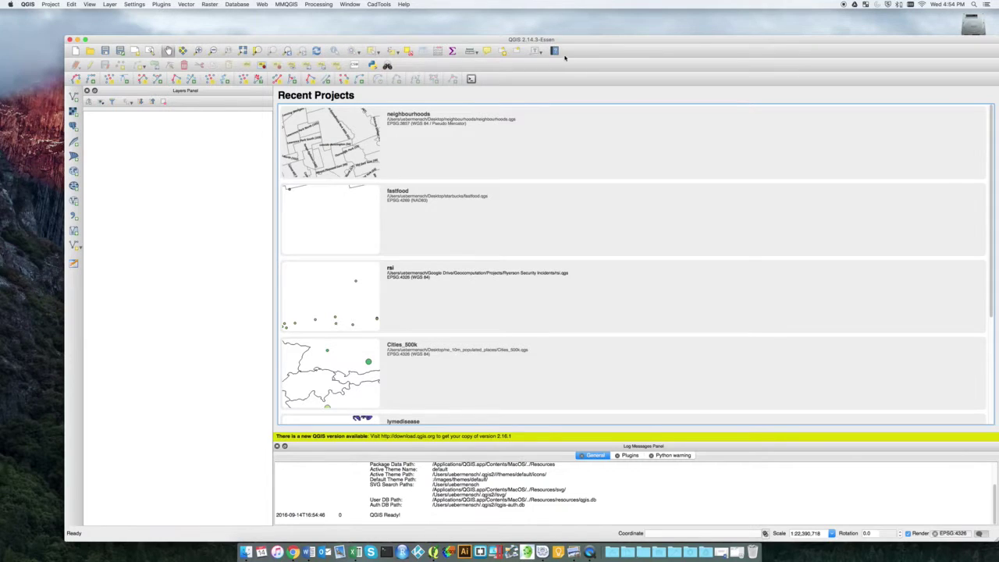
left_click_drag(535, 40, 490, 28)
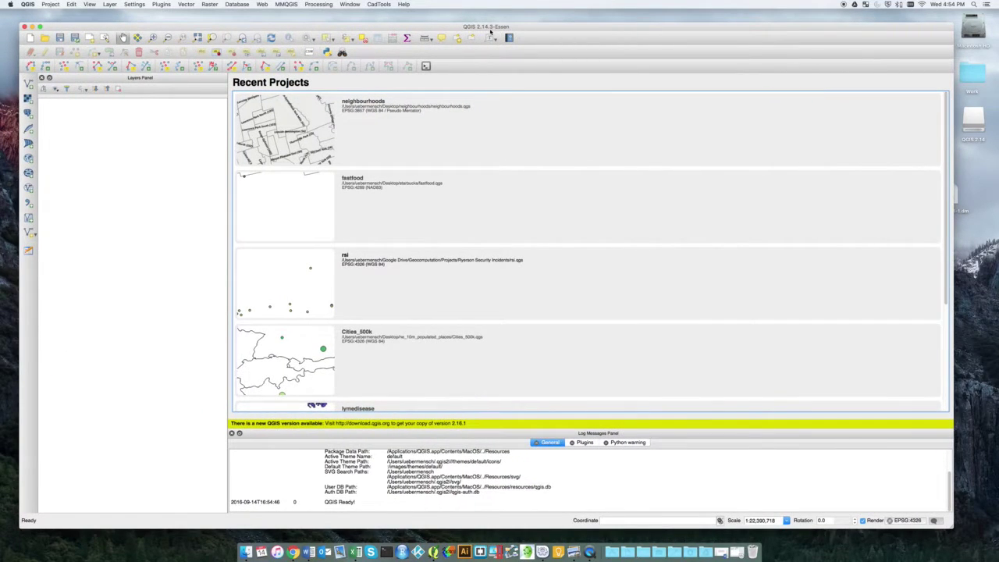